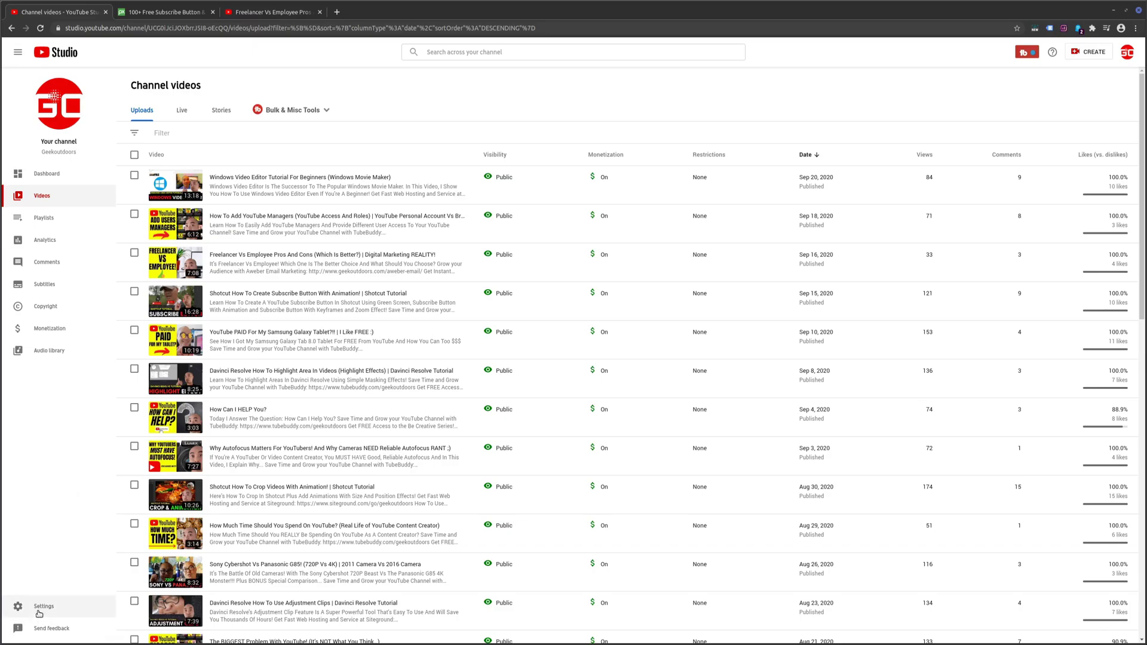
# Go to Settings > Channel > Branding to view the video watermark options.
pyautogui.click(41, 606)
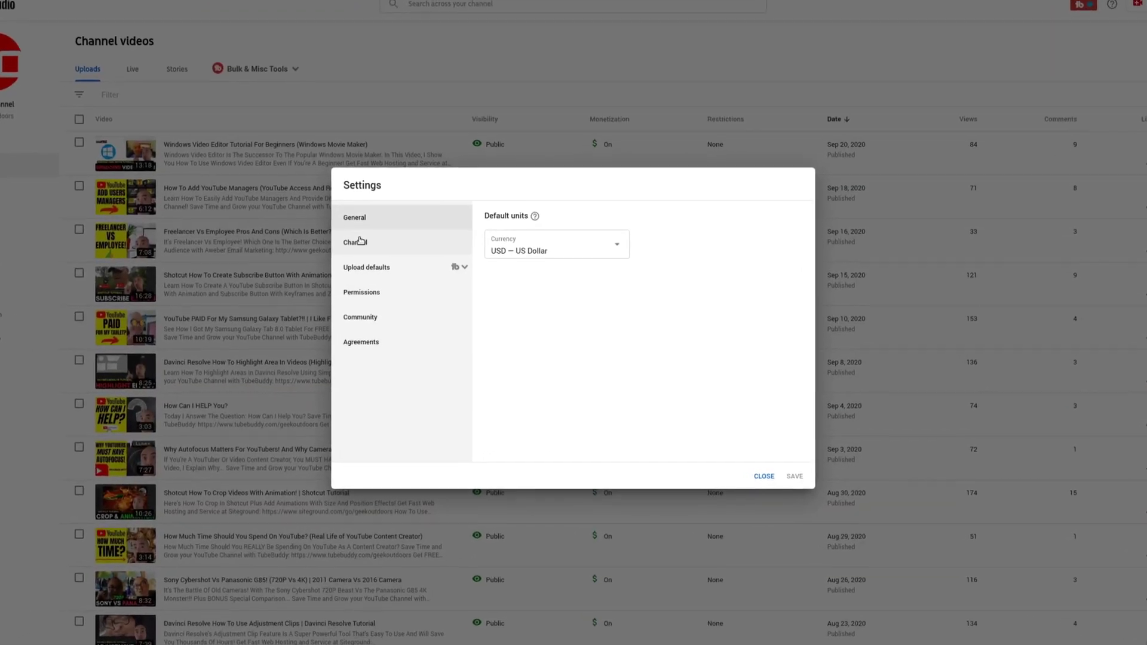
pyautogui.click(359, 240)
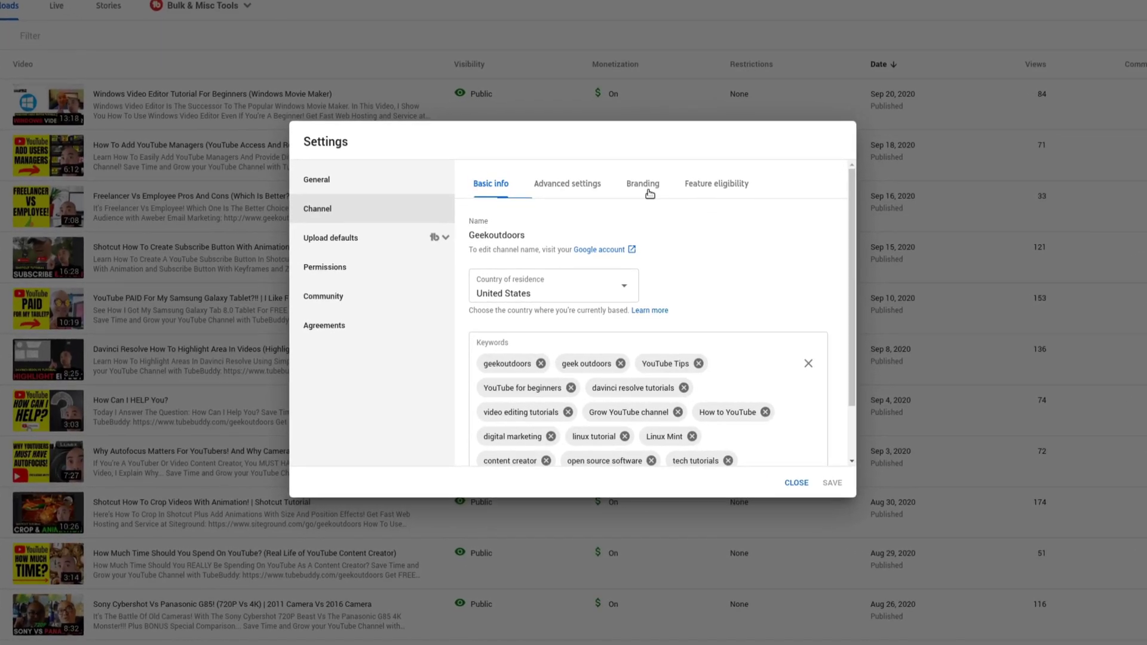
pyautogui.click(643, 192)
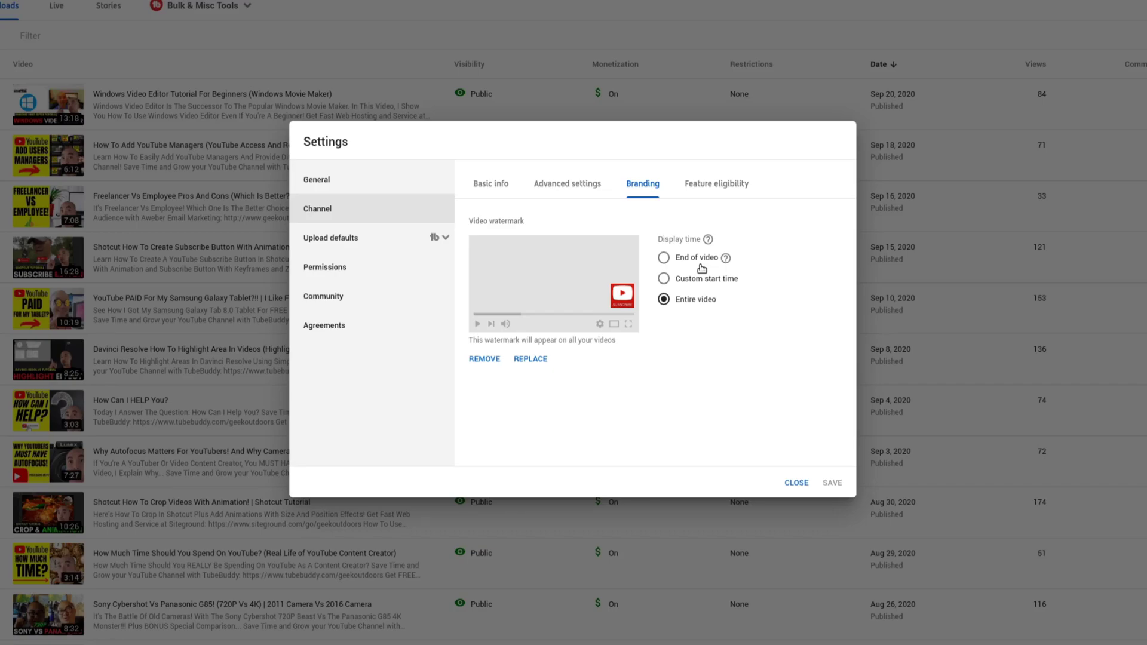
# Preview the Custom start time option, then set the watermark to display for the entire video.
pyautogui.click(666, 280)
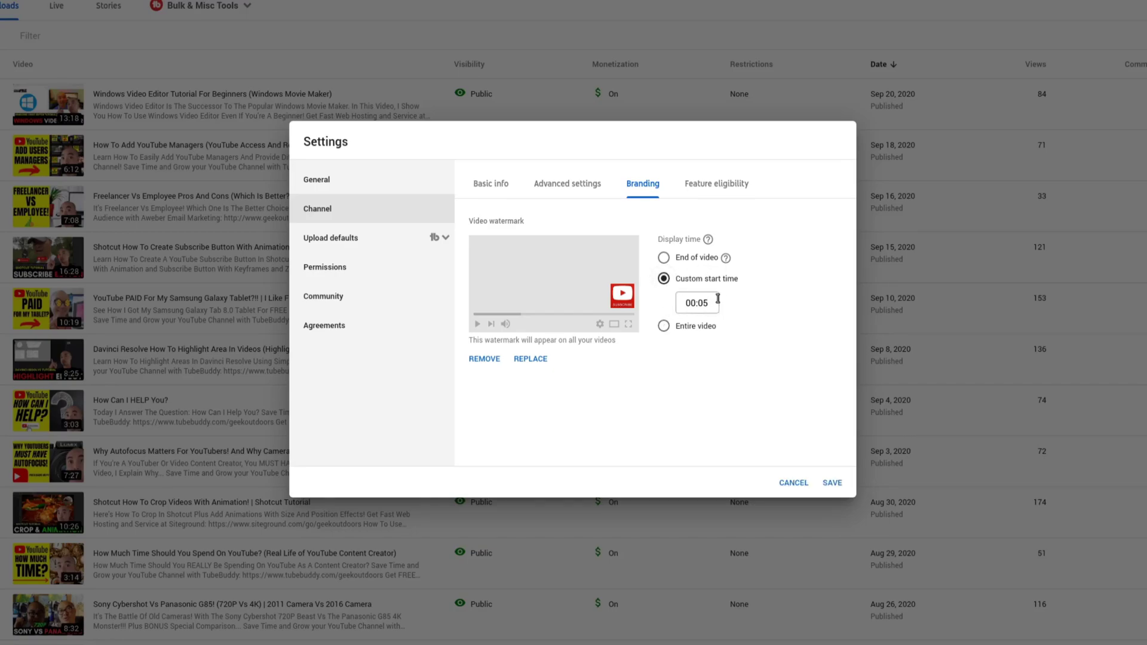
pyautogui.click(664, 327)
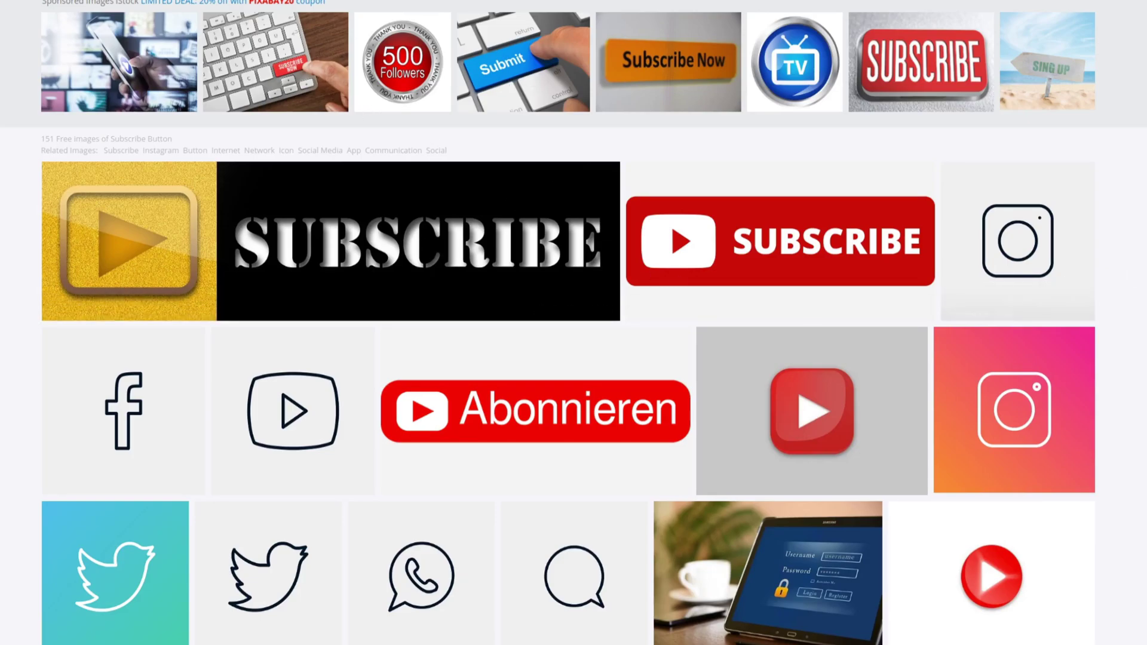
pyautogui.scroll(-1, 574, 323)
pyautogui.scroll(-2, 573, 323)
pyautogui.scroll(-1, 574, 323)
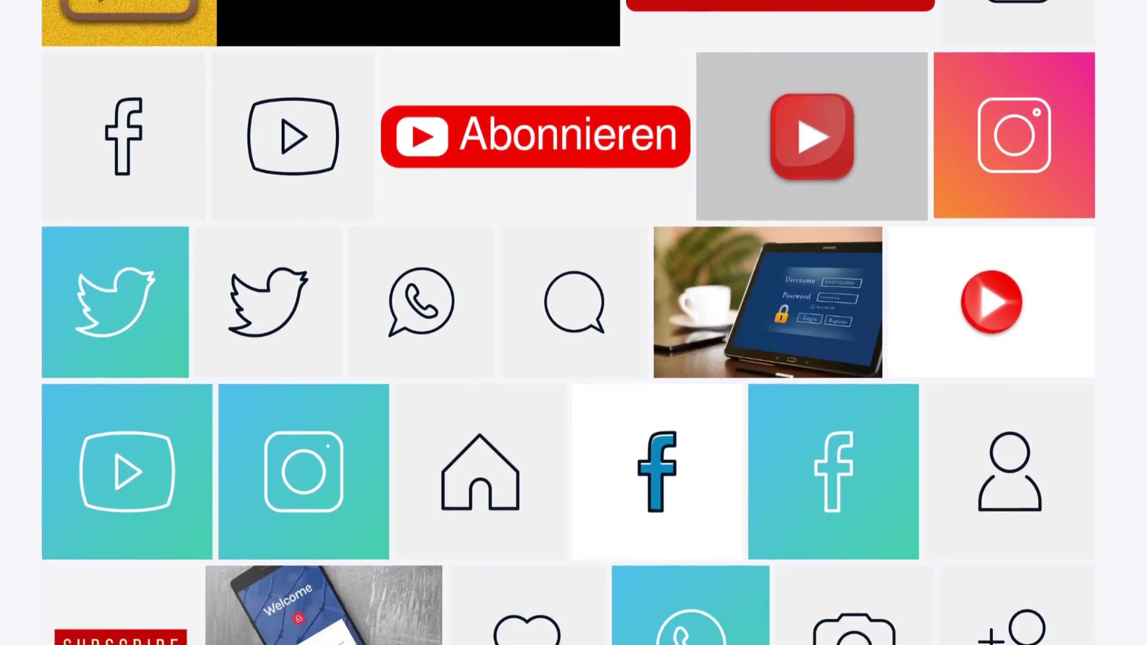
pyautogui.scroll(-1, 573, 322)
pyautogui.scroll(-1, 574, 323)
pyautogui.scroll(-2, 573, 323)
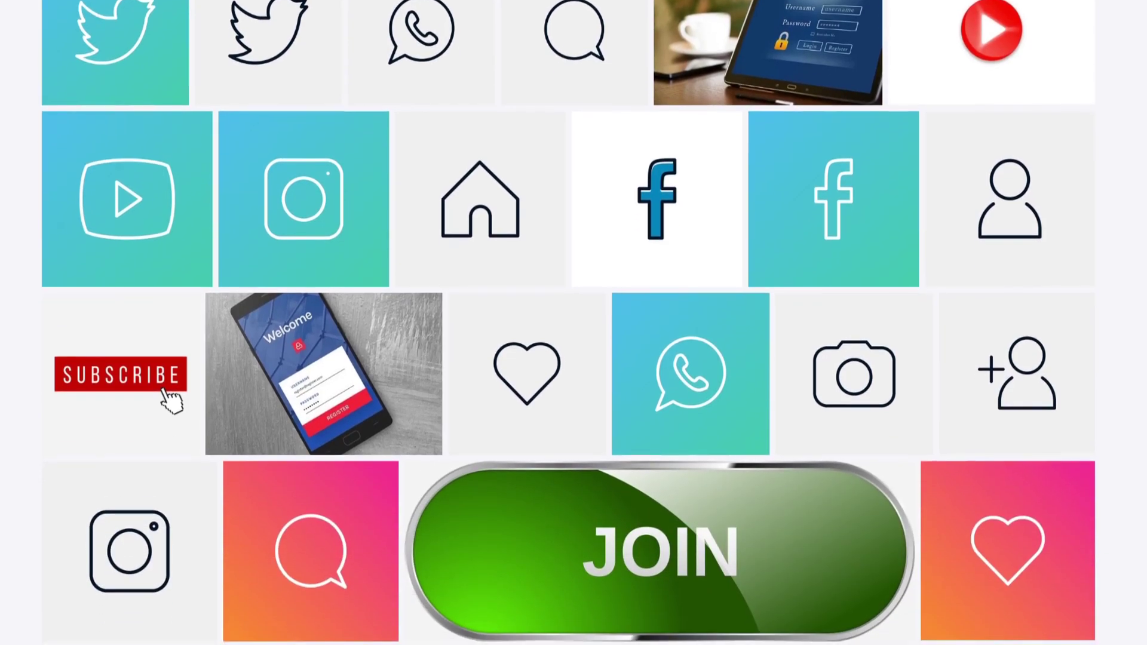
pyautogui.scroll(1, 574, 323)
pyautogui.scroll(1, 574, 322)
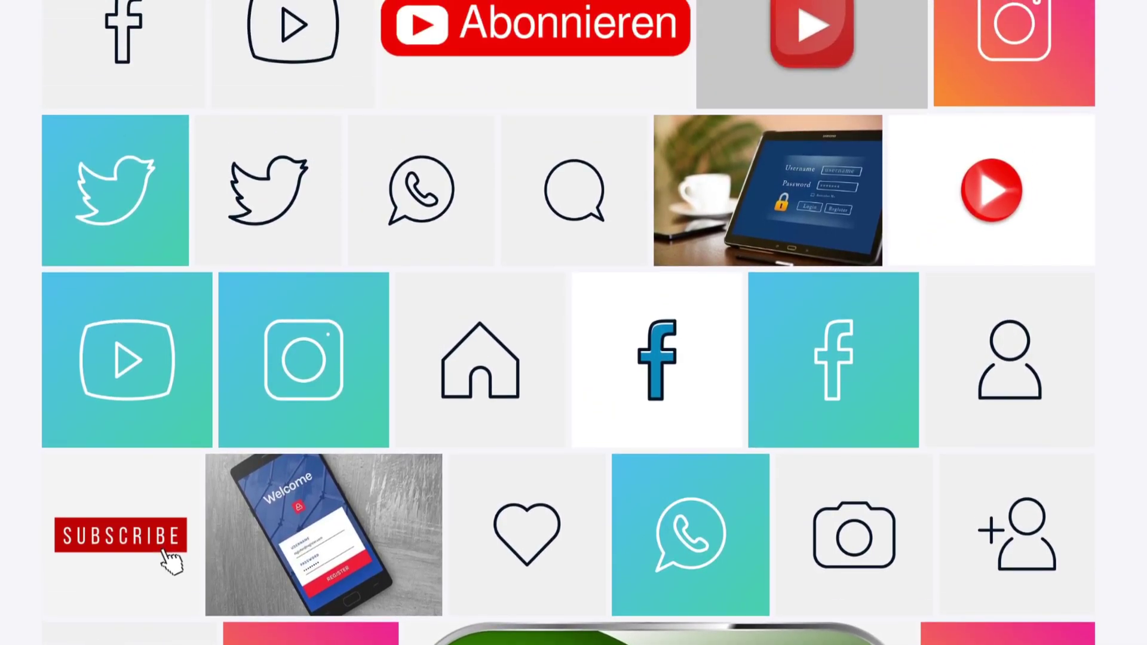